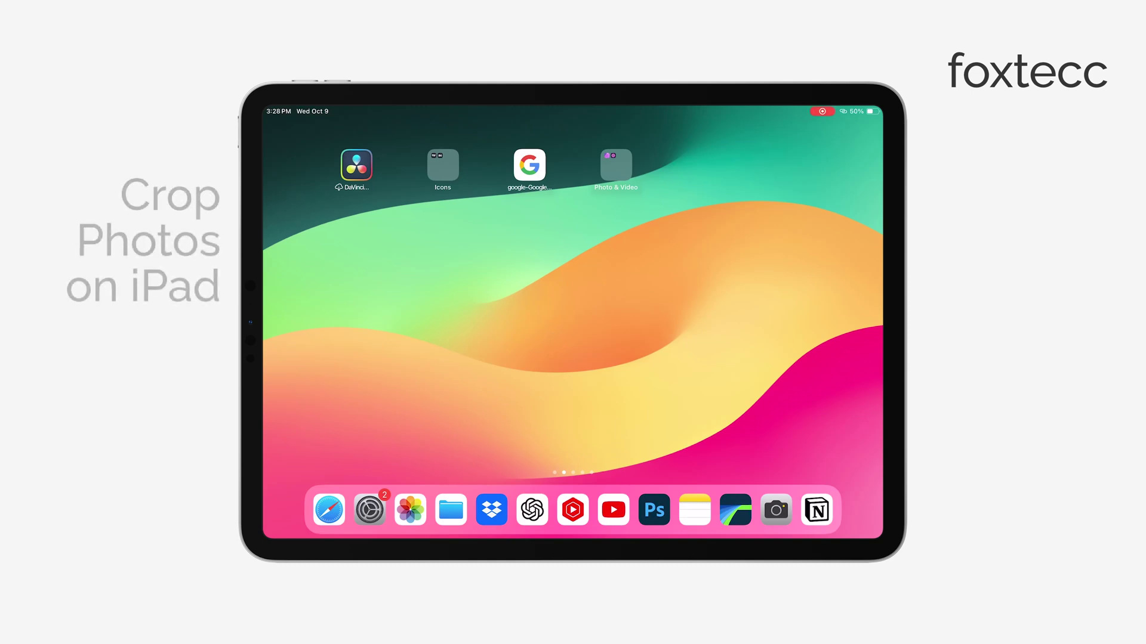
- Swipe left to the Home Screen page with Gmail, Mail, Outlook and Chrome
drag(660, 341, 555, 341)
scroll(556, 341, right, 5)
scroll(555, 341, right, 5)
scroll(555, 341, left, 5)
scroll(555, 341, left, 5)
scroll(555, 341, right, 5)
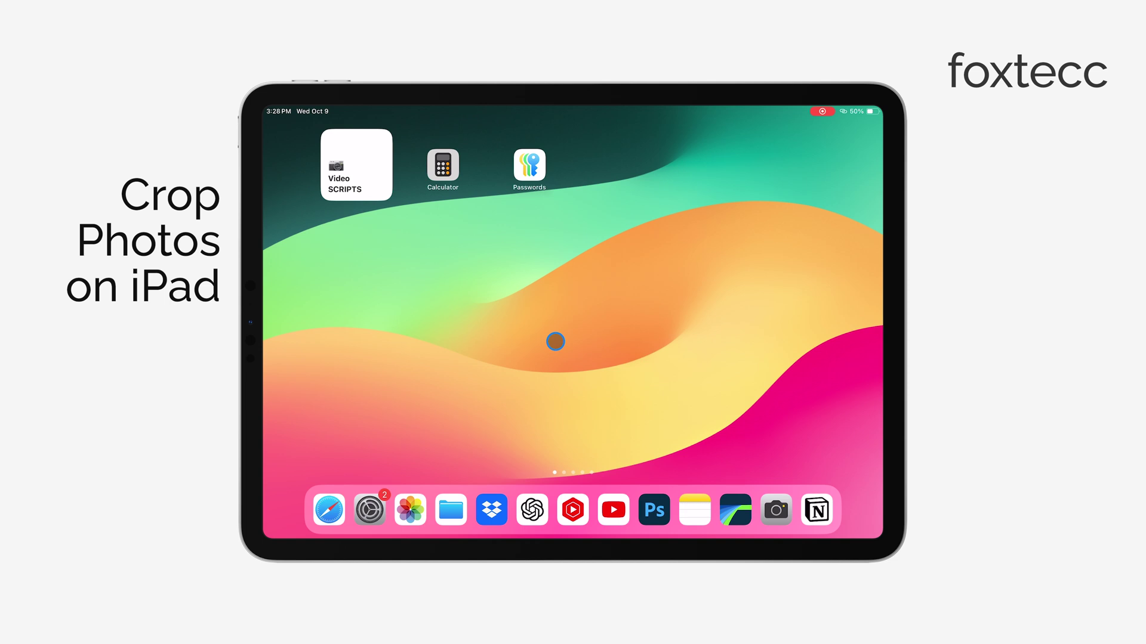
scroll(555, 341, left, 5)
scroll(555, 342, right, 5)
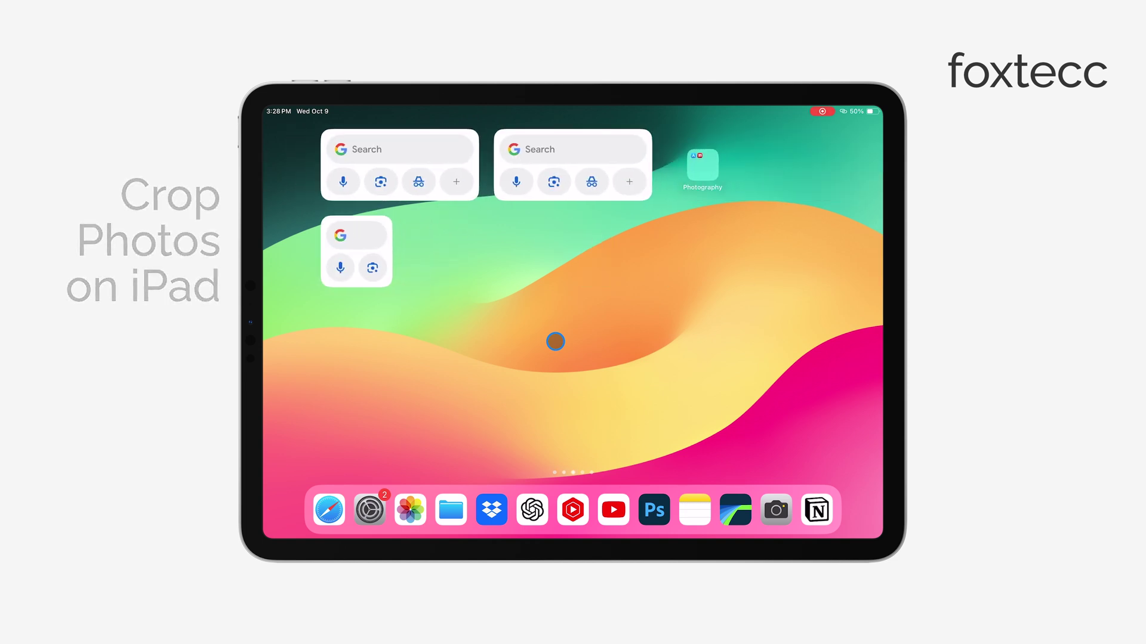
scroll(555, 341, right, 5)
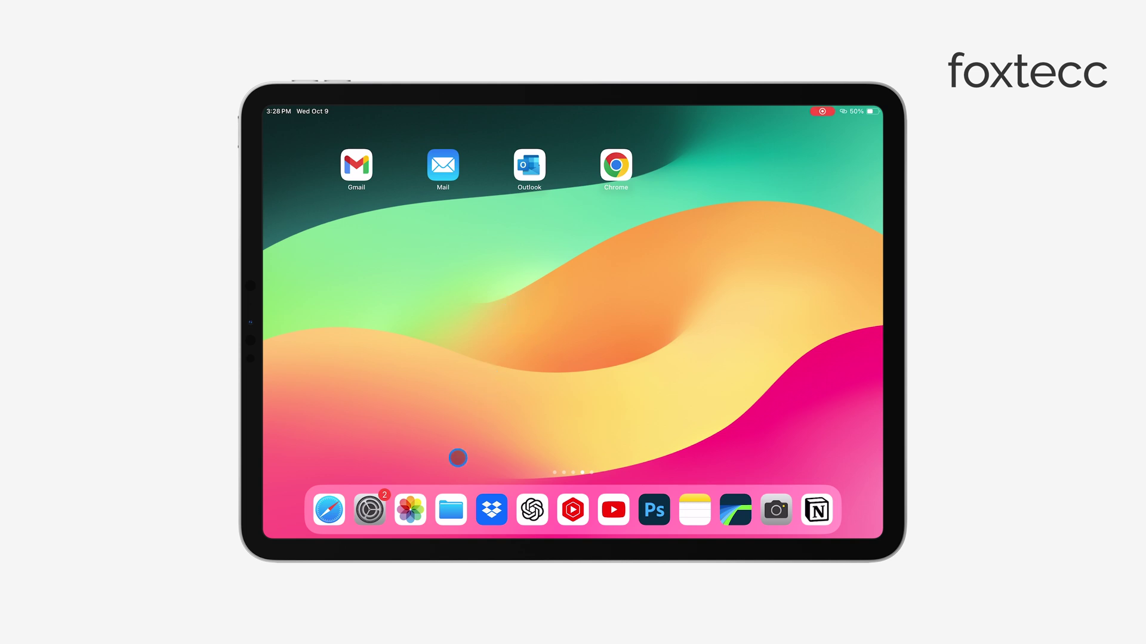
- Launch Photos and open the July 5 photo of a hand holding a phone
click(411, 509)
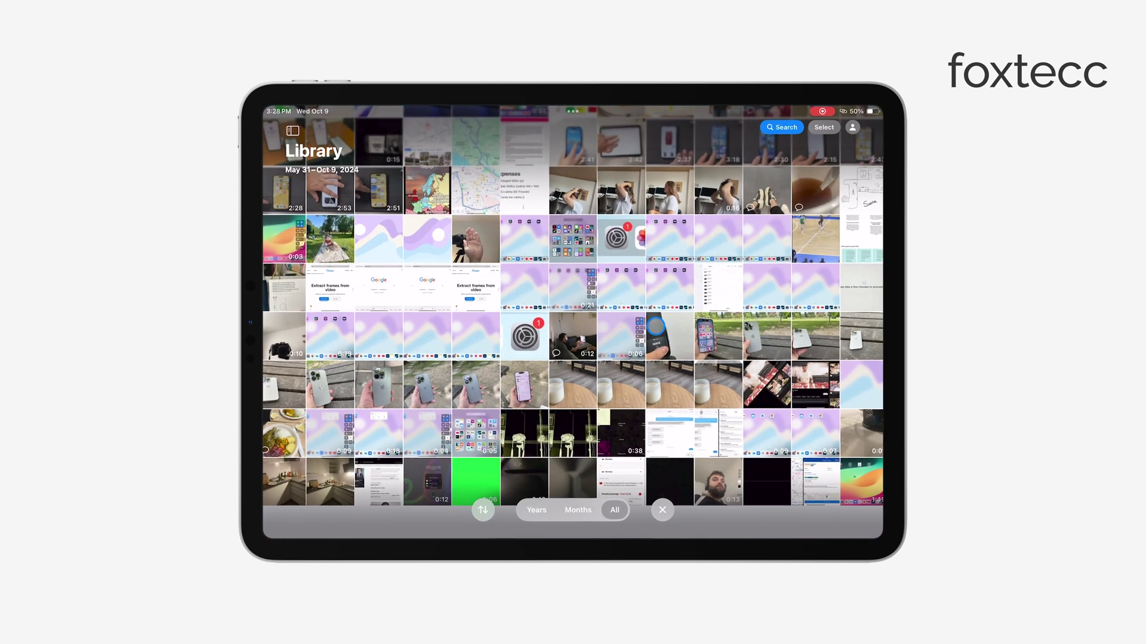
click(725, 334)
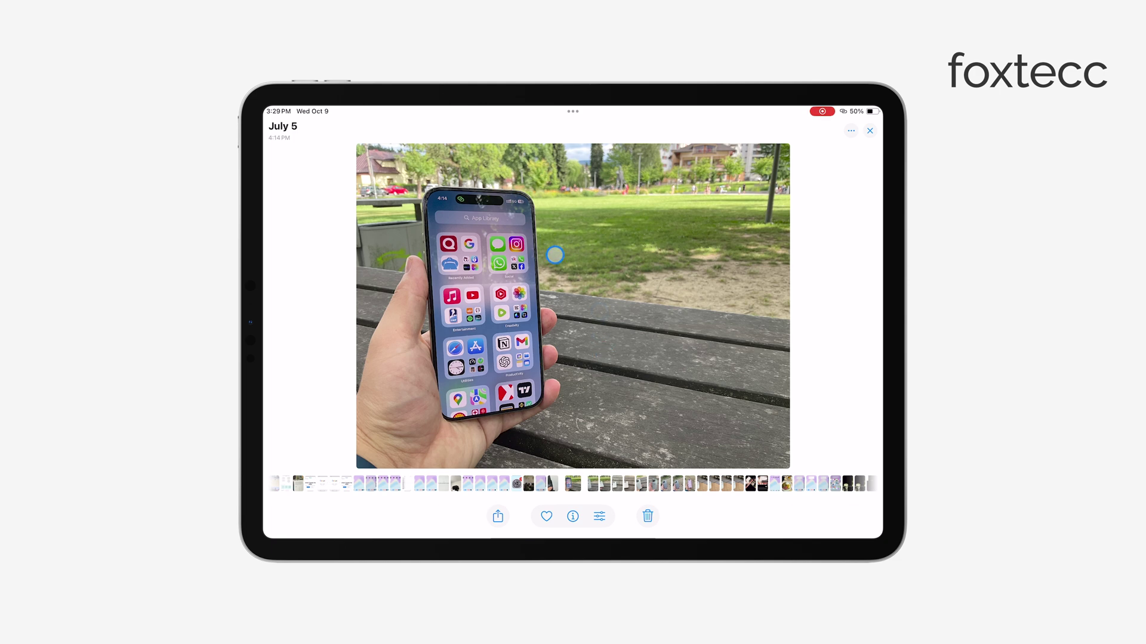
scroll(603, 308, right, 5)
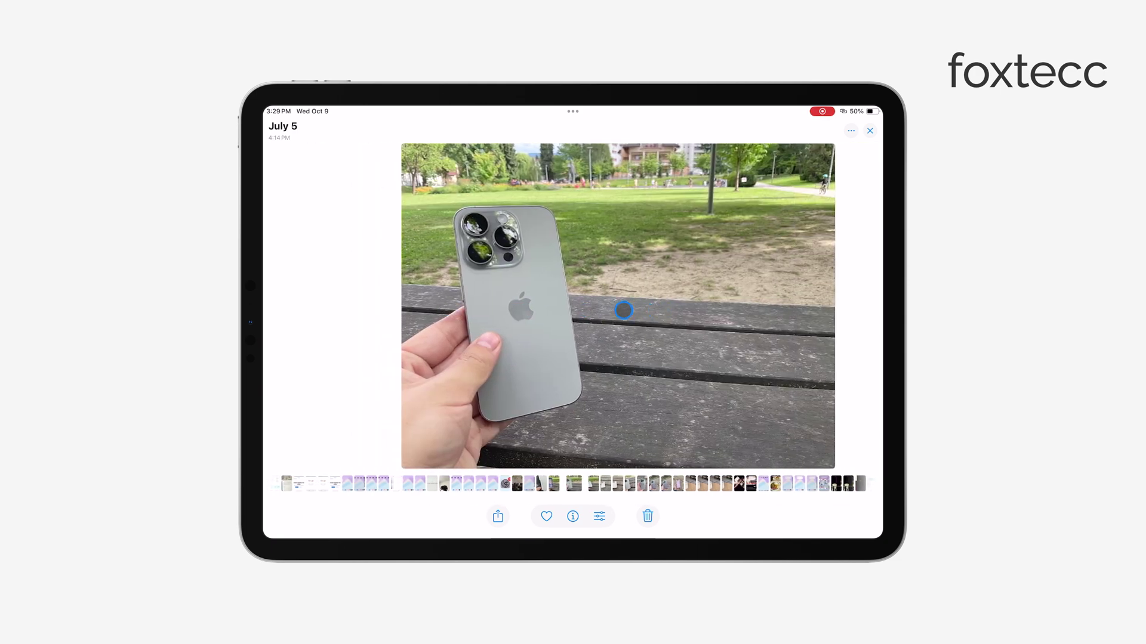
scroll(622, 310, left, 5)
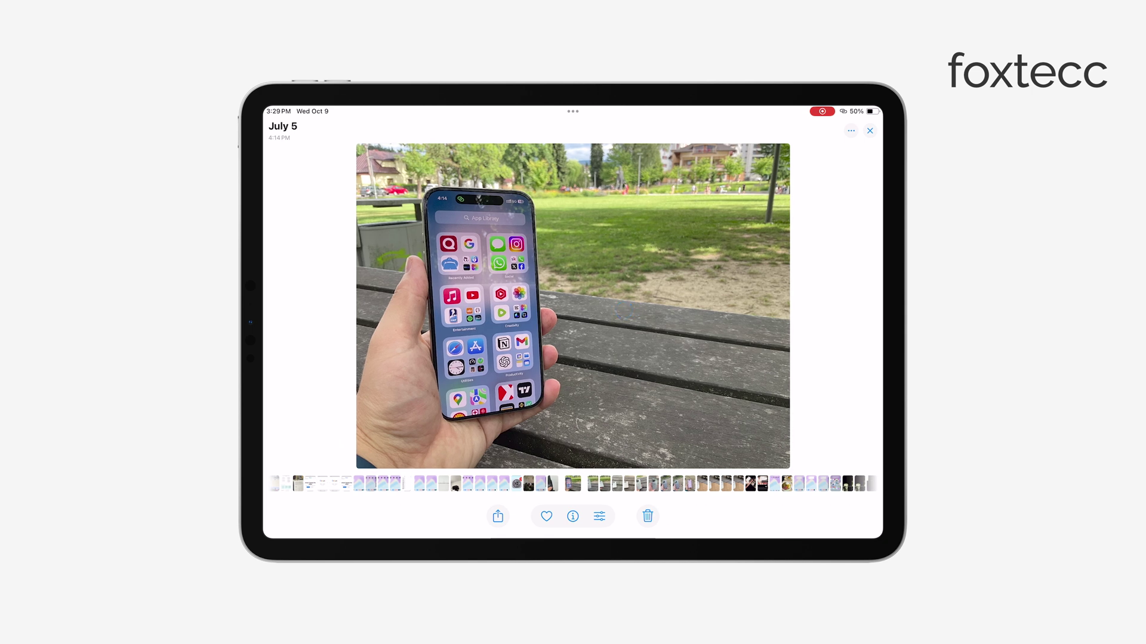
scroll(509, 252, up, 5)
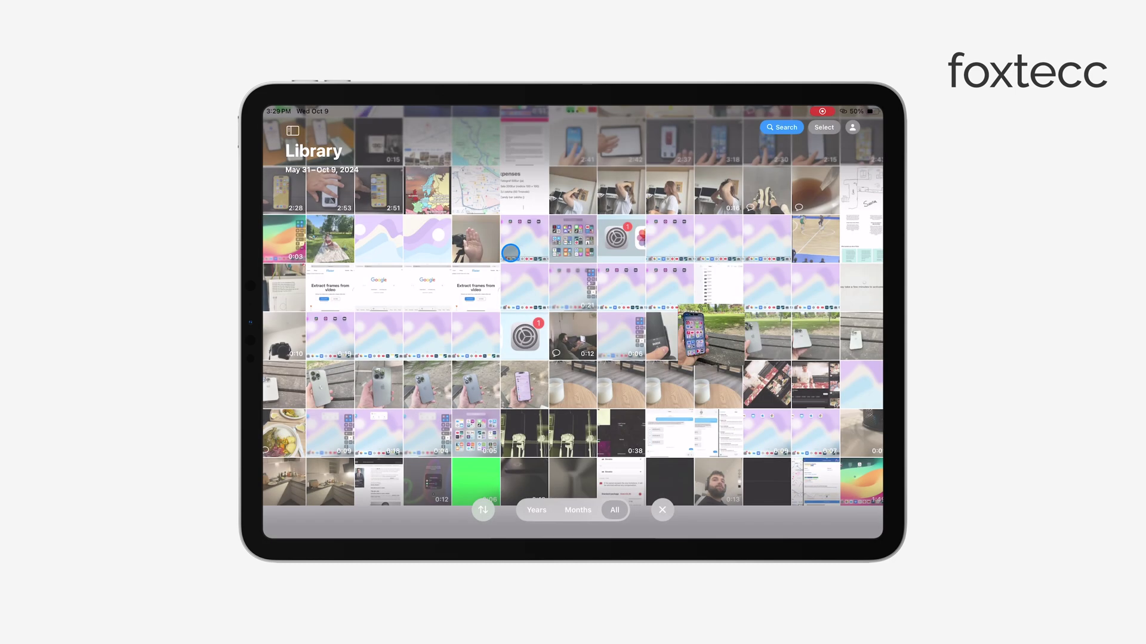
click(707, 339)
scroll(541, 312, up, 3)
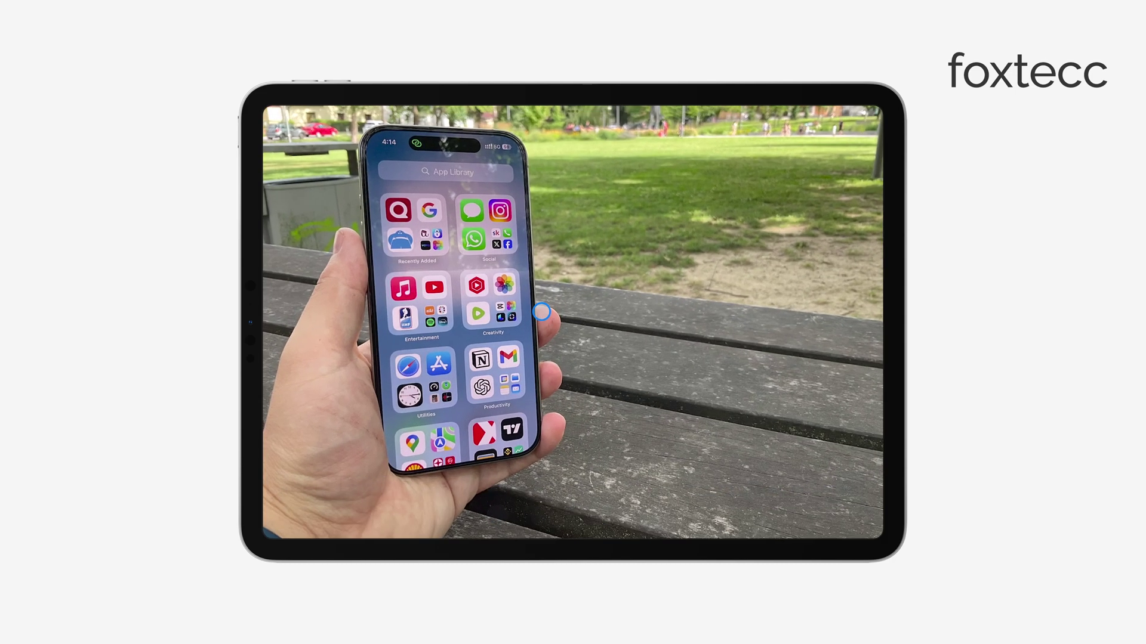
scroll(542, 312, down, 3)
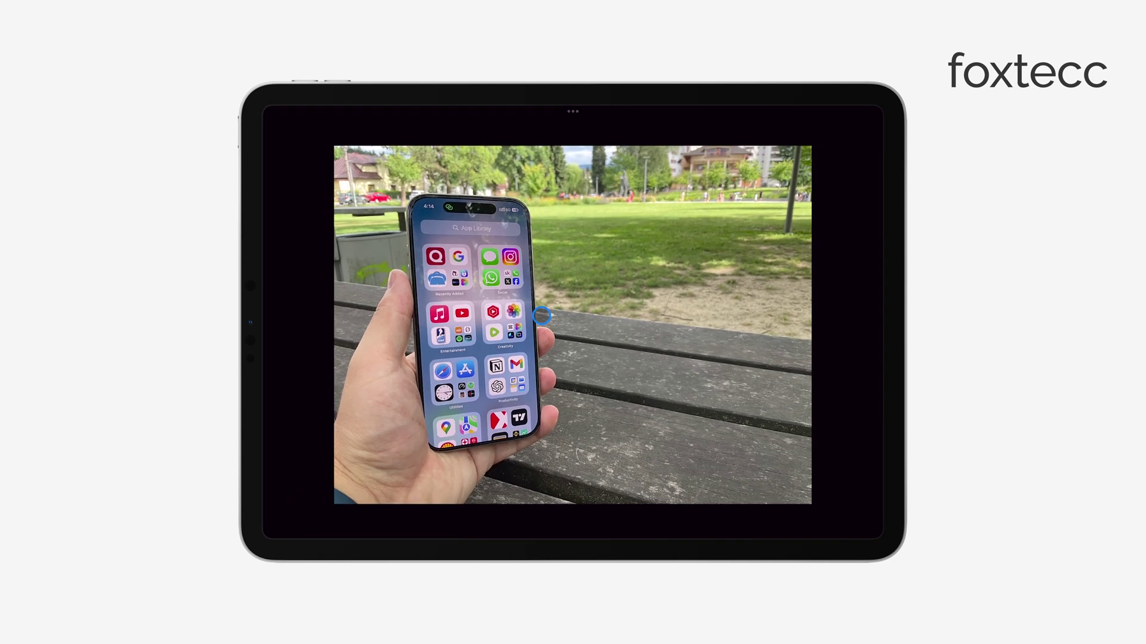
scroll(715, 375, down, 3)
click(716, 374)
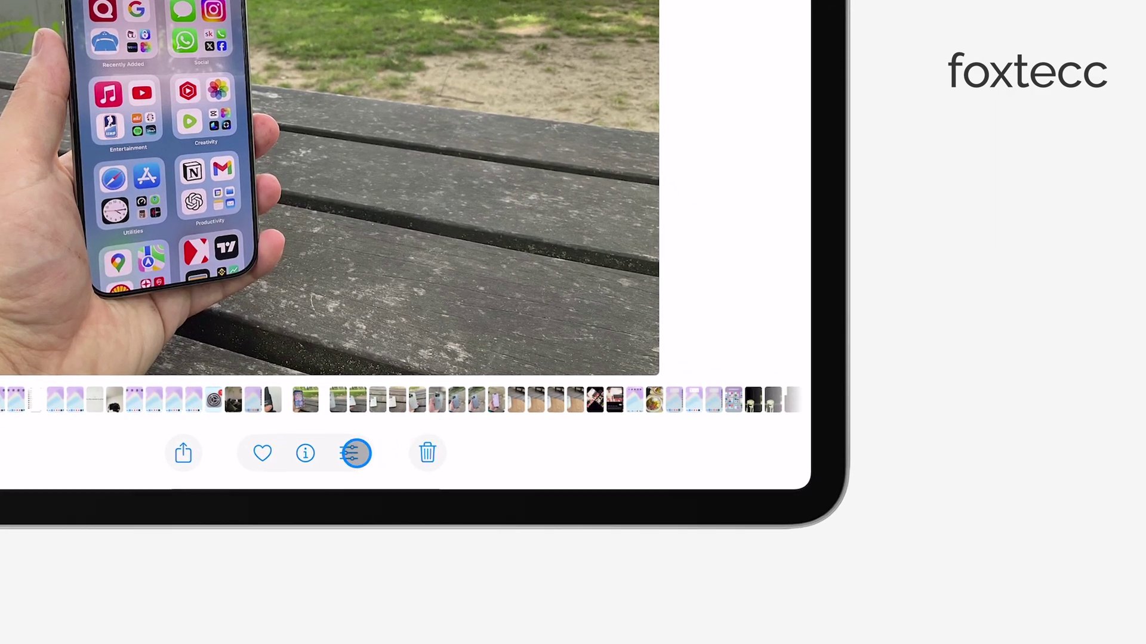
- Open the July 5 photo in the crop tool with aspect ratio options showing
click(348, 453)
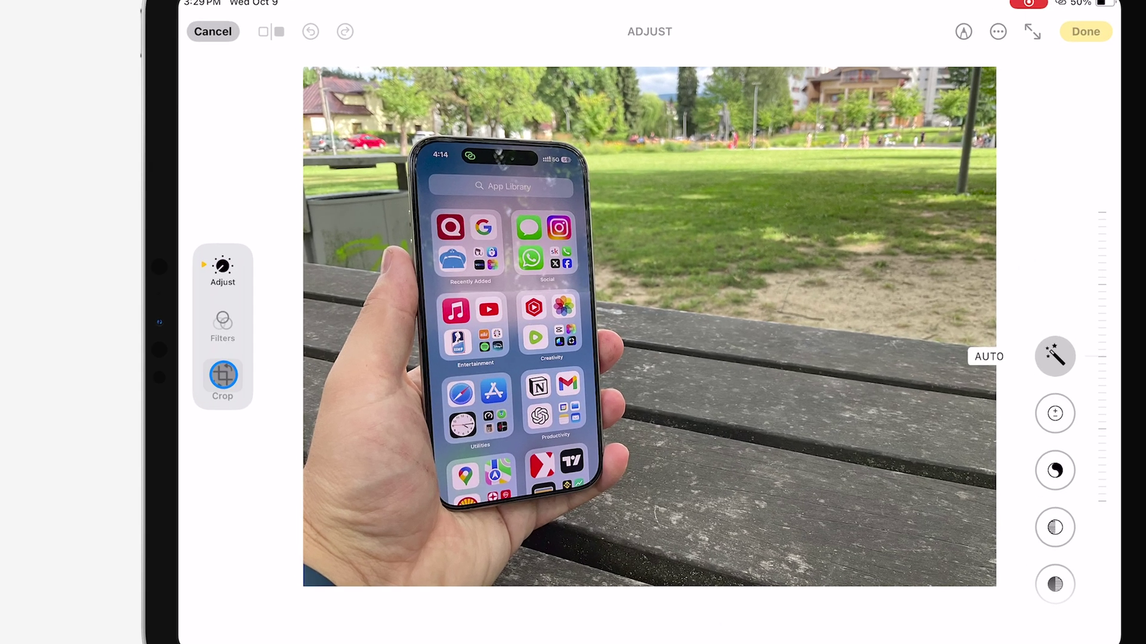
click(257, 385)
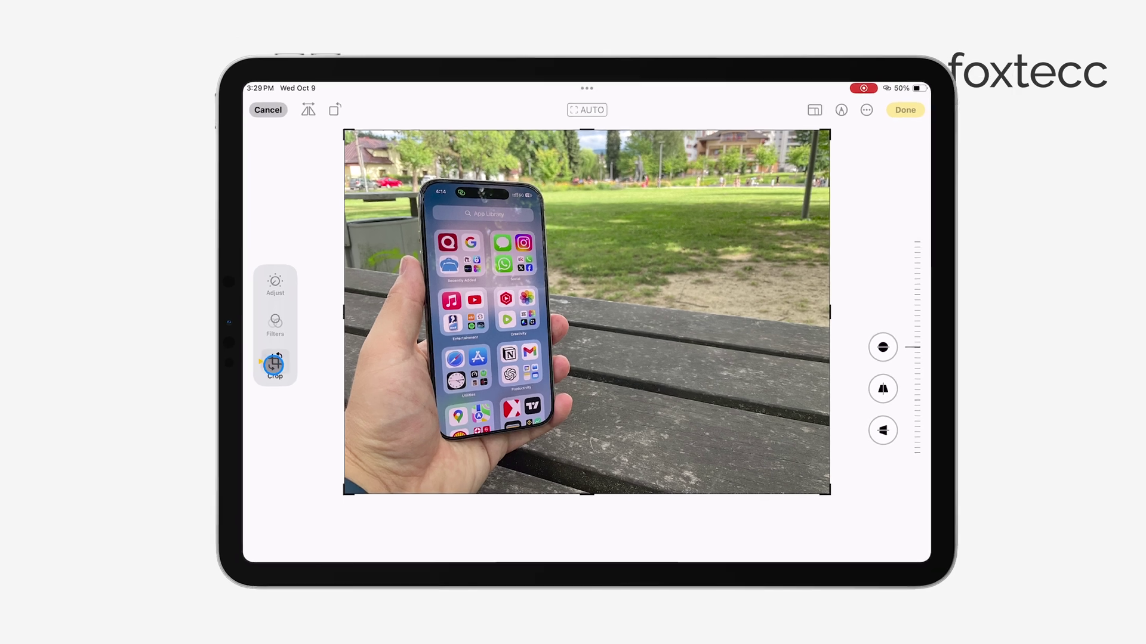
click(942, 41)
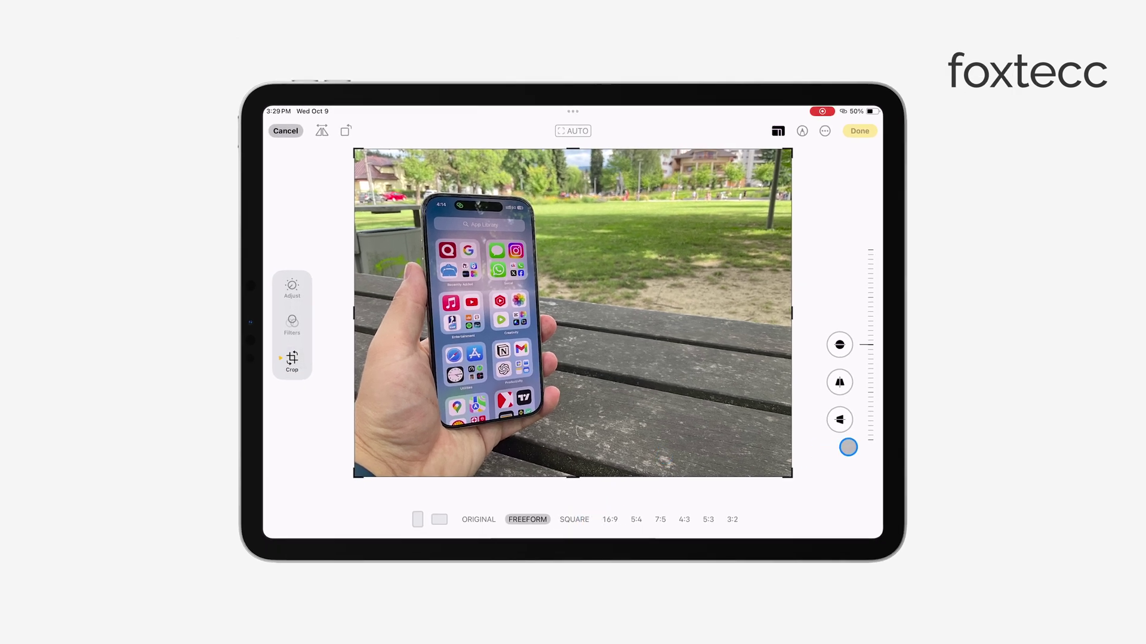
- Crop the photo to a 16:9 close-up of the phone and save it
drag(796, 312, 595, 333)
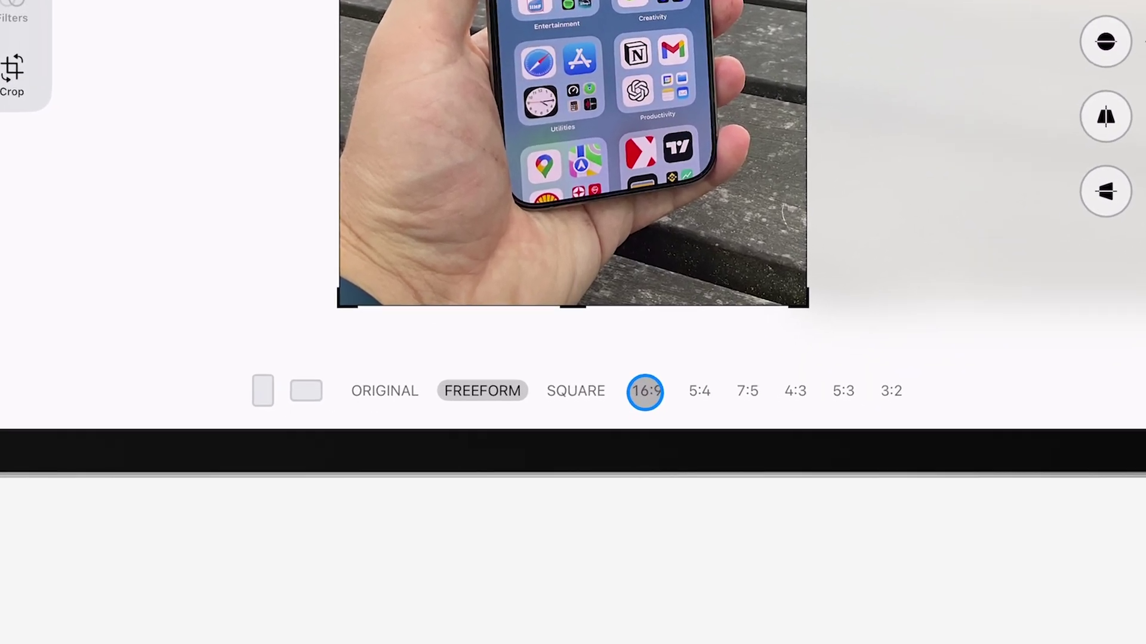
click(846, 394)
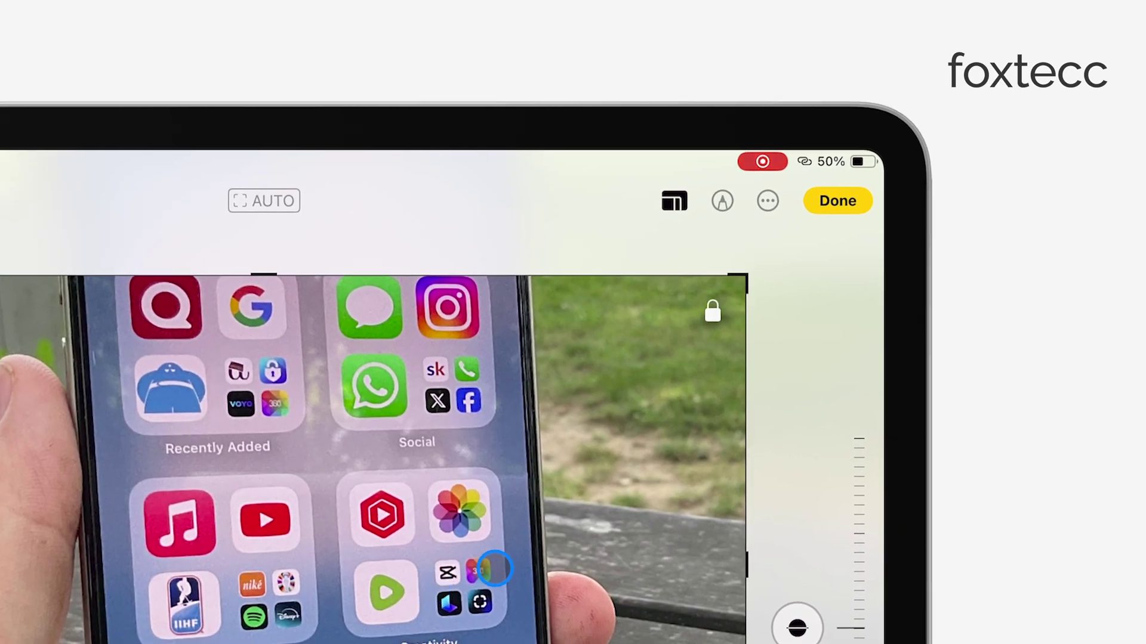
click(853, 195)
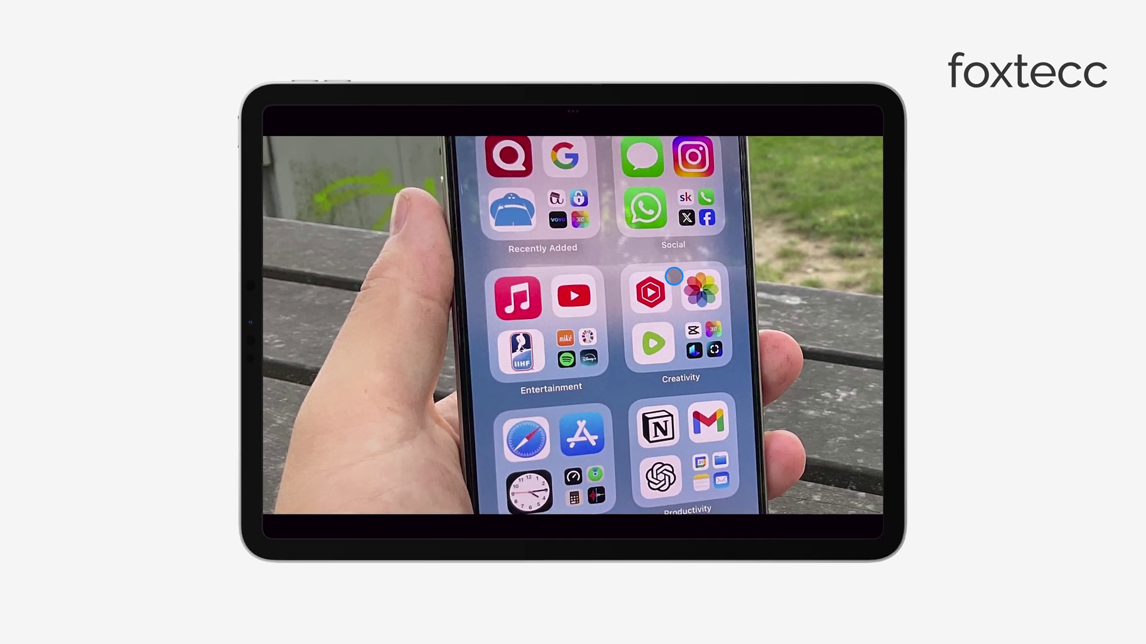
- Revert the cropped July 5 photo to its original and view it full-screen
click(673, 276)
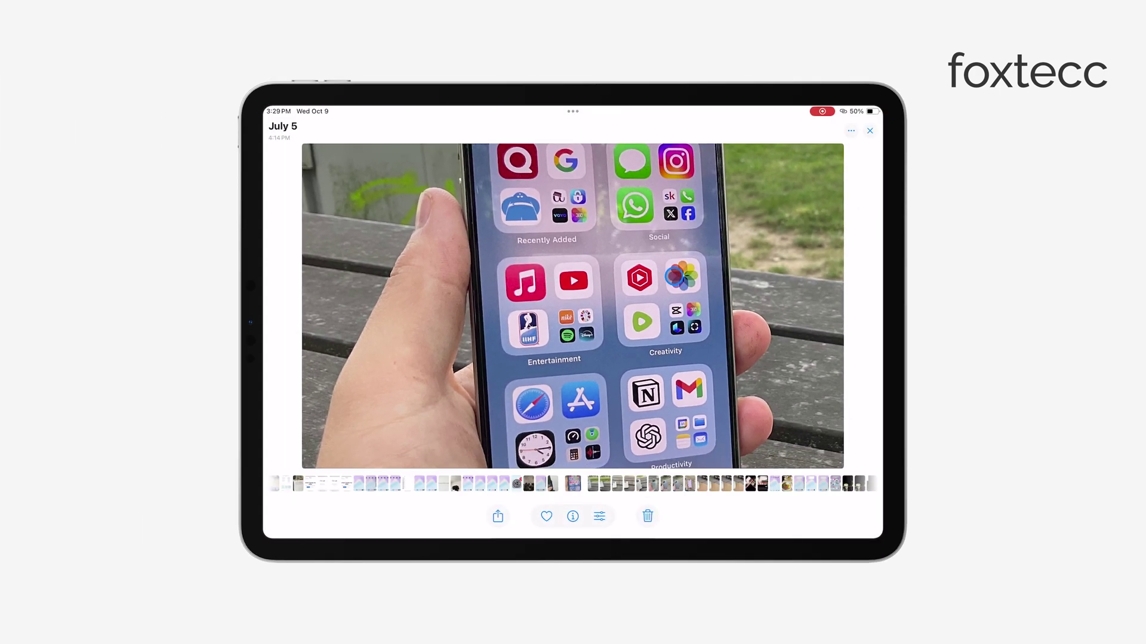
click(611, 516)
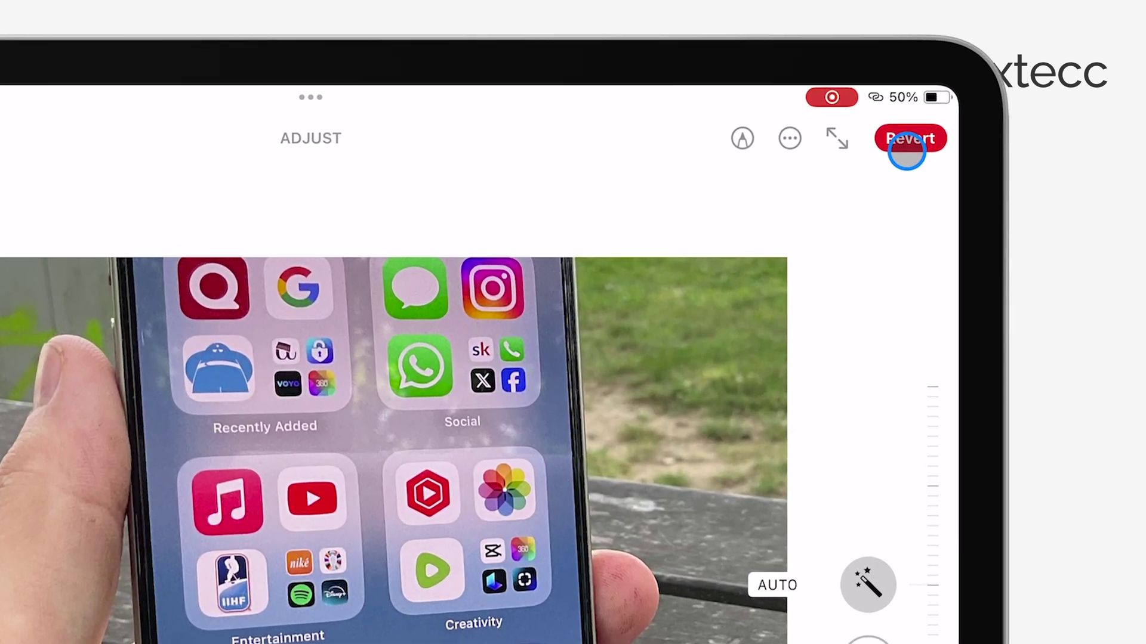
click(906, 147)
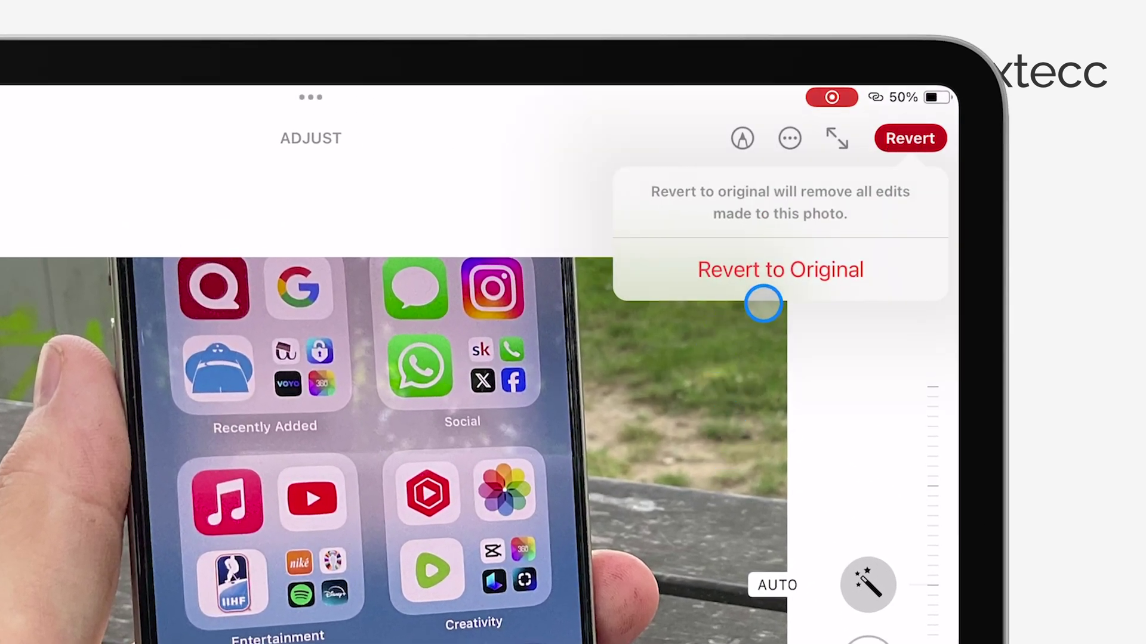
click(770, 292)
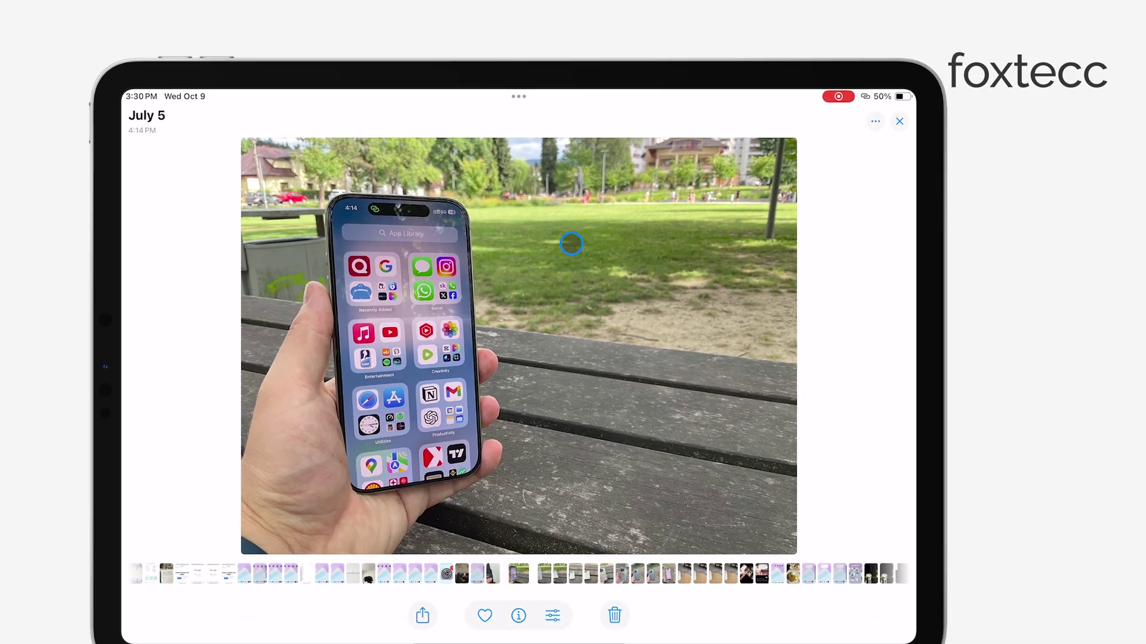
click(571, 243)
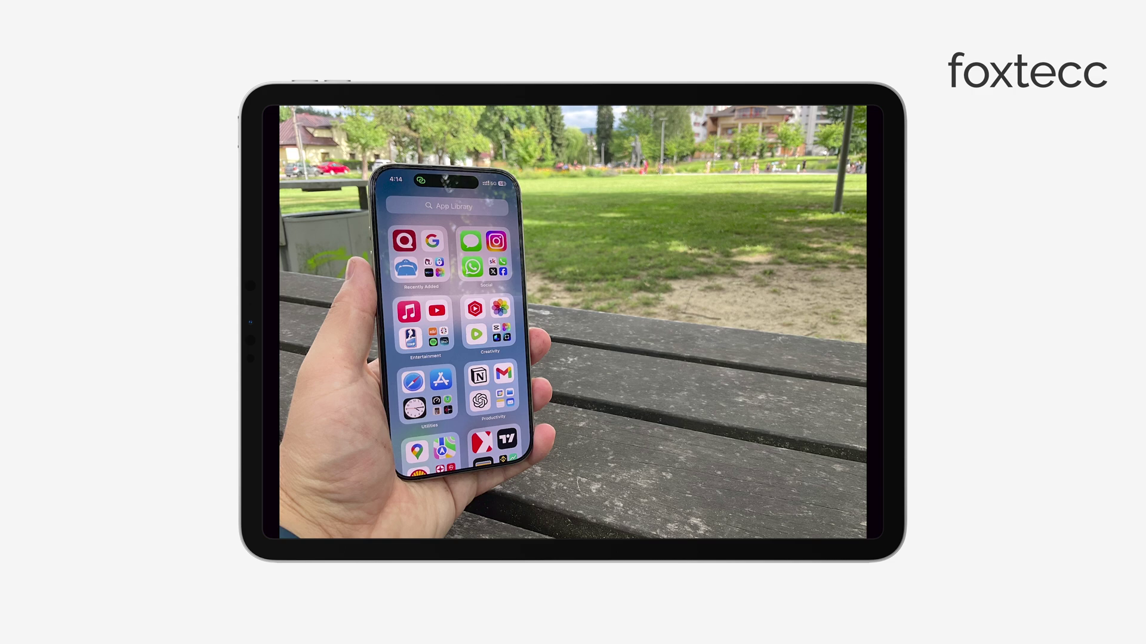
- Leave Photos and launch the App Store from Spotlight search
key(super+h)
key(super+space)
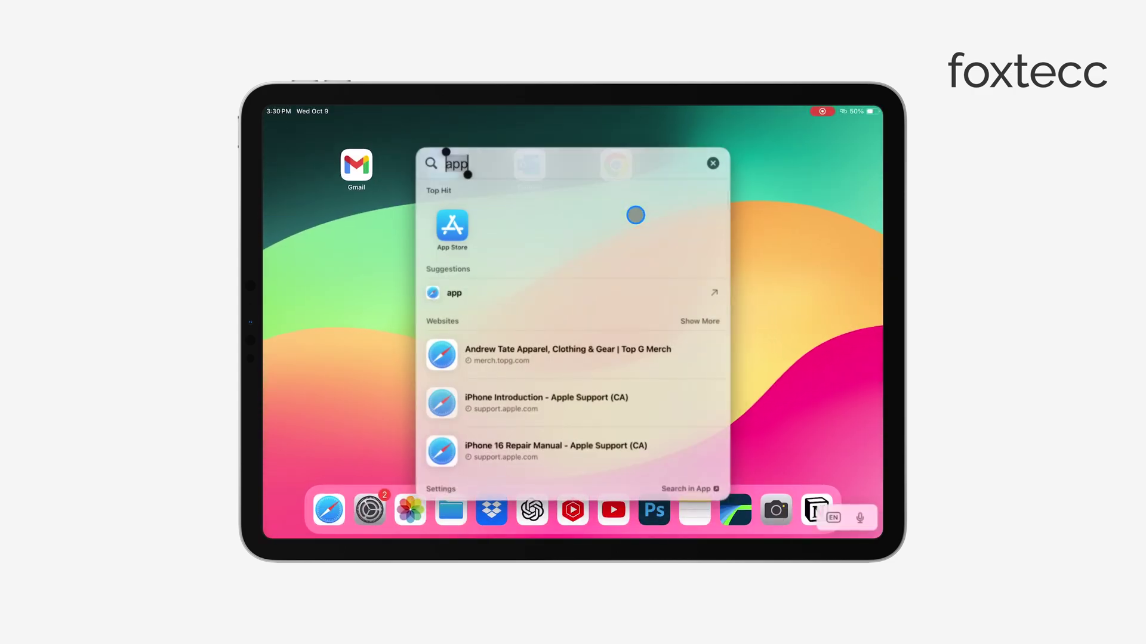
key(Return)
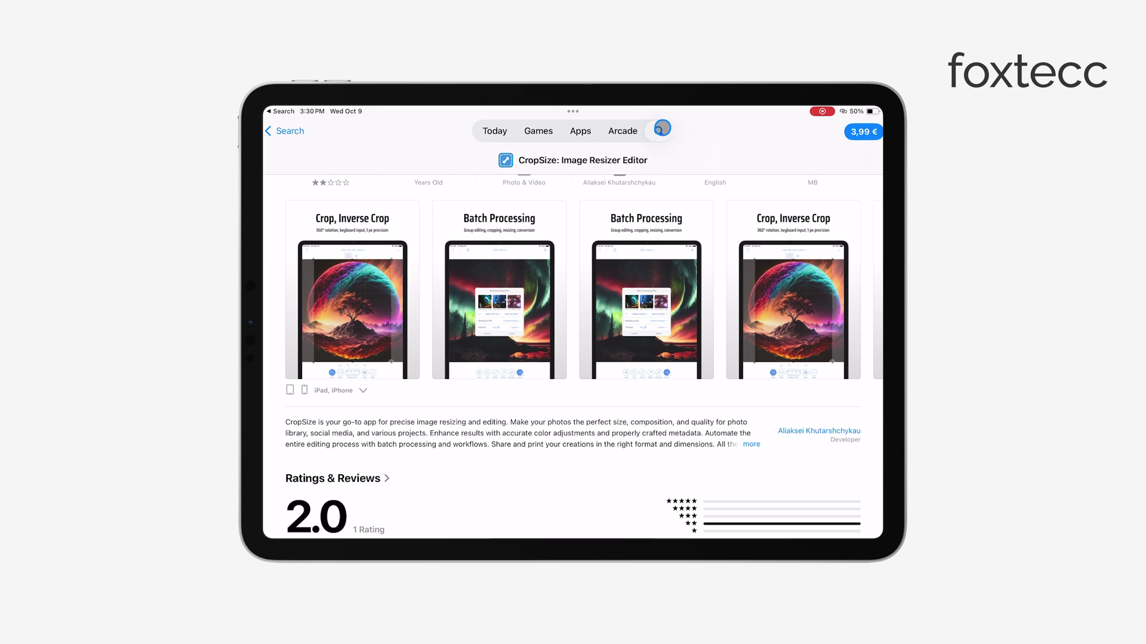
- Browse App Store results for Snapseed, check the filters, then return to the Home Screen
click(662, 129)
click(507, 132)
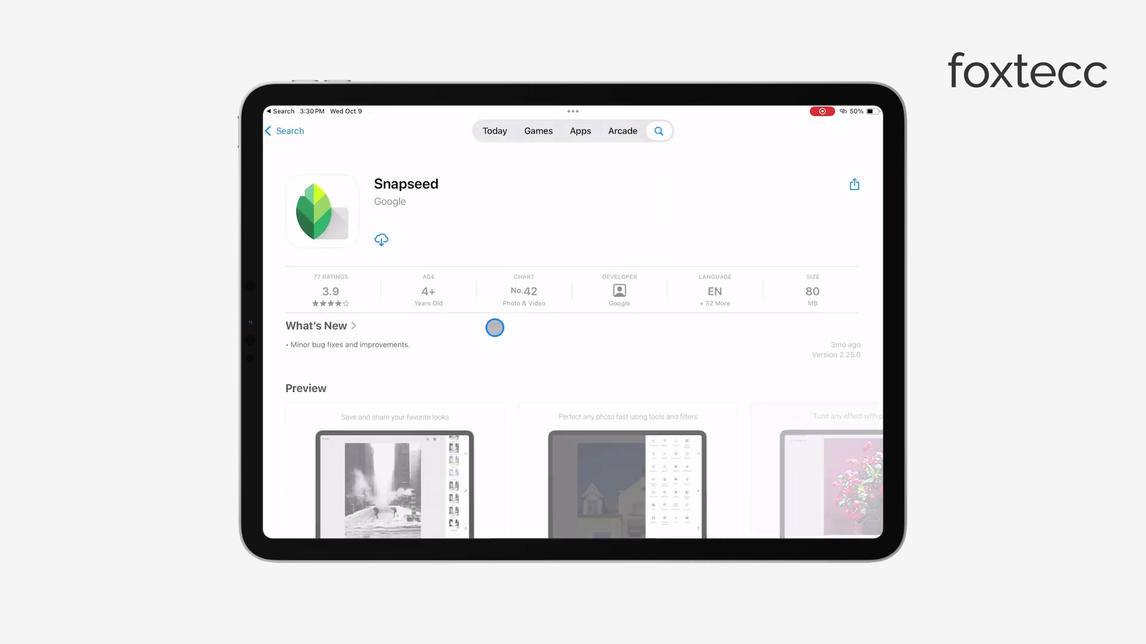
scroll(488, 335, down, 5)
scroll(482, 347, right, 3)
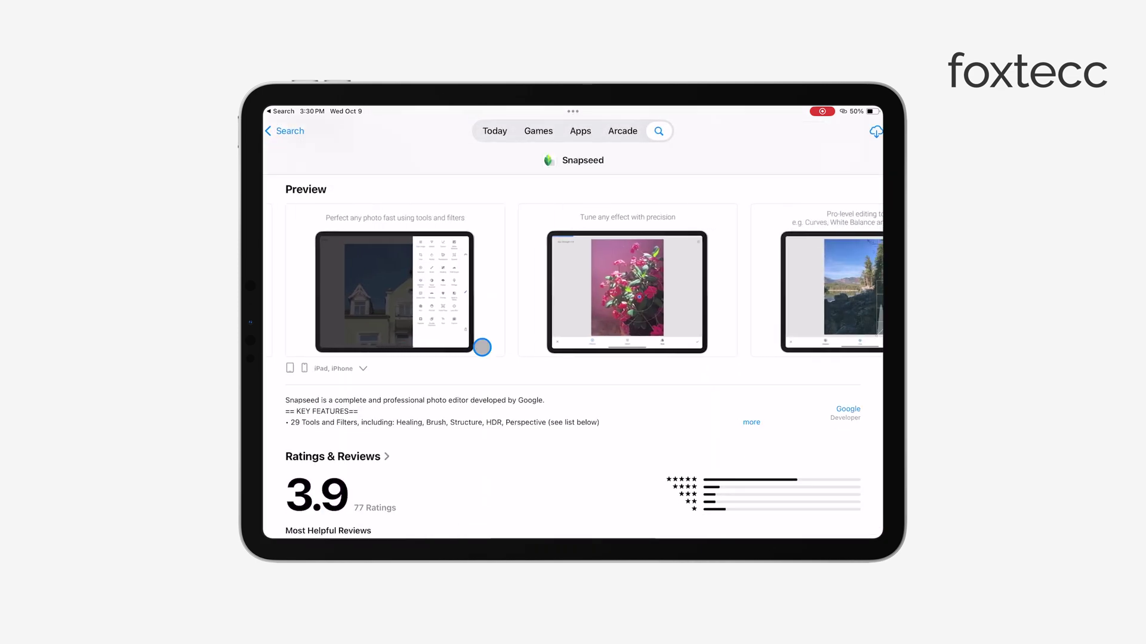
click(287, 131)
click(297, 131)
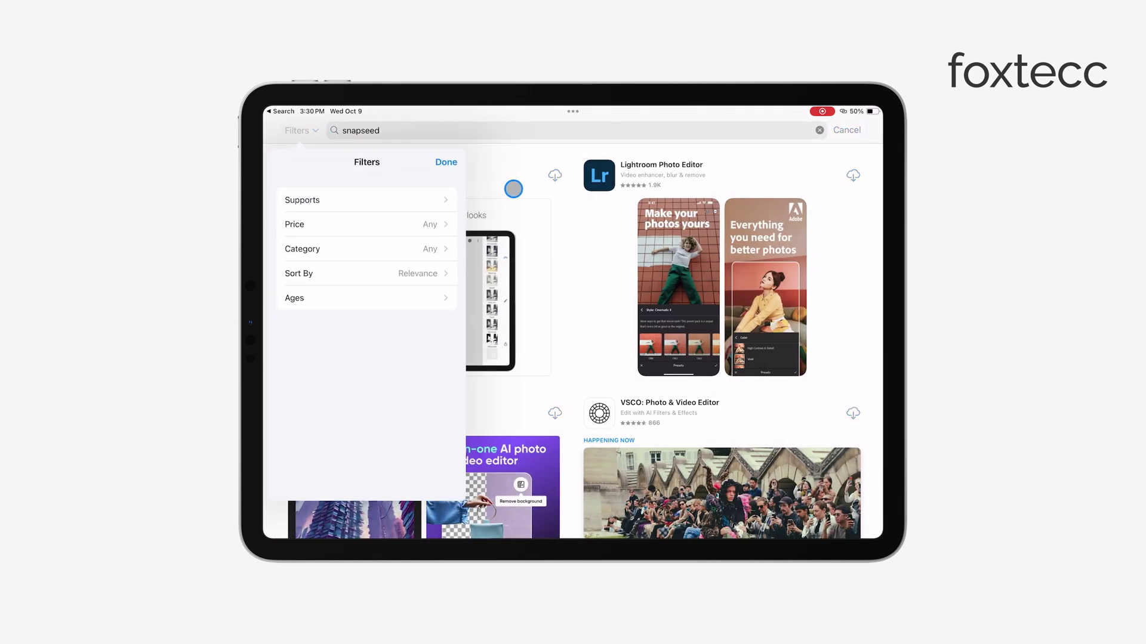
click(499, 255)
key(super+h)
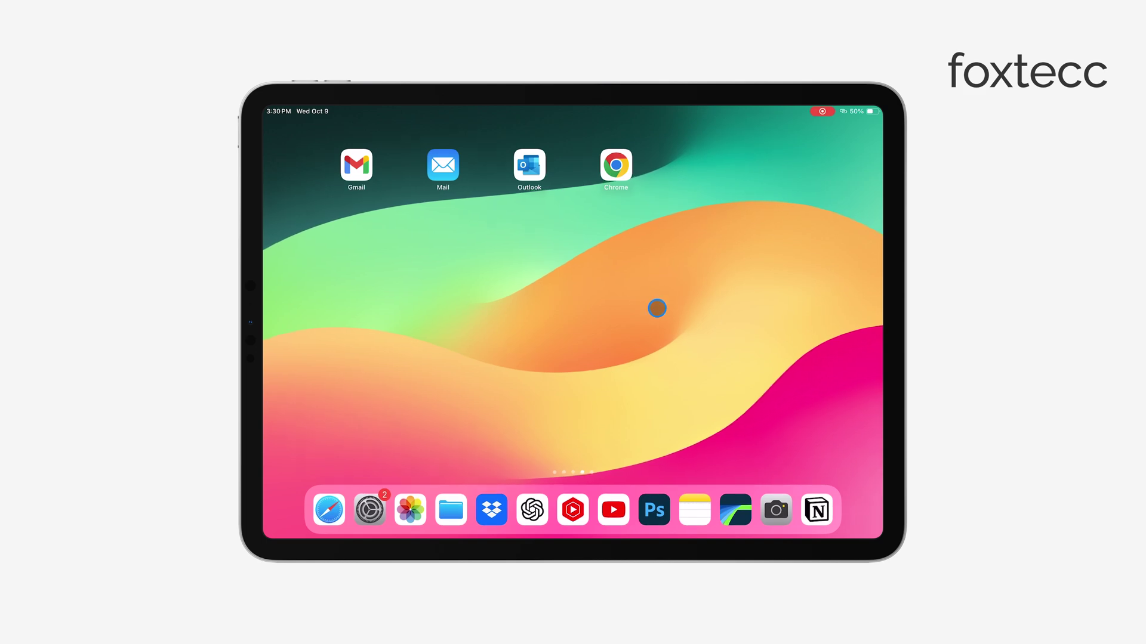